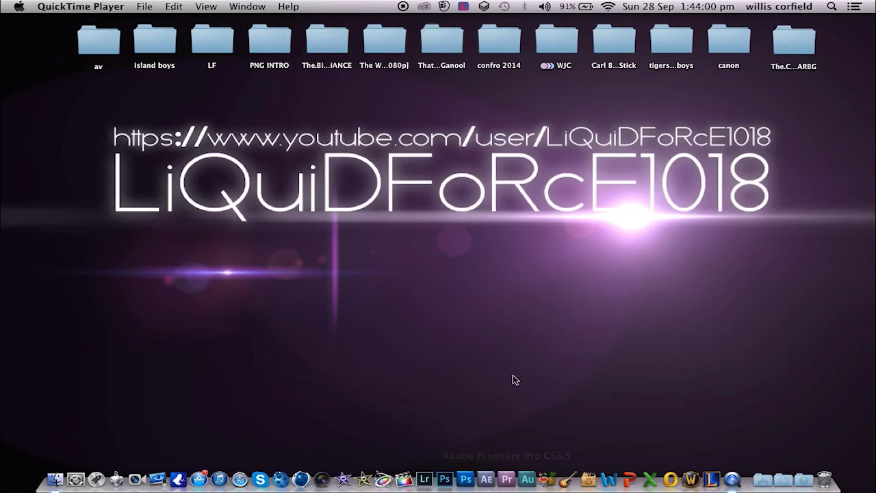
# Switch to EyeTV and open the export dialog for the "slip feed #1" recording
pyautogui.click(161, 483)
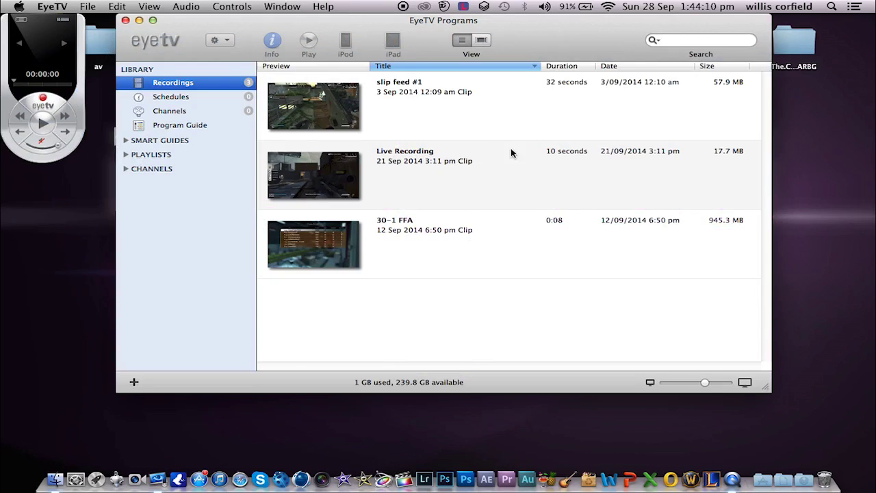
pyautogui.click(481, 120)
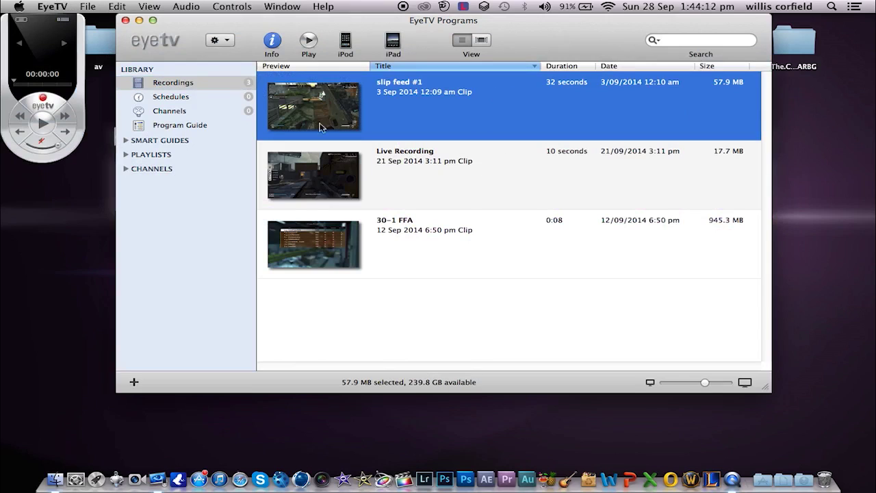
pyautogui.rightClick(413, 110)
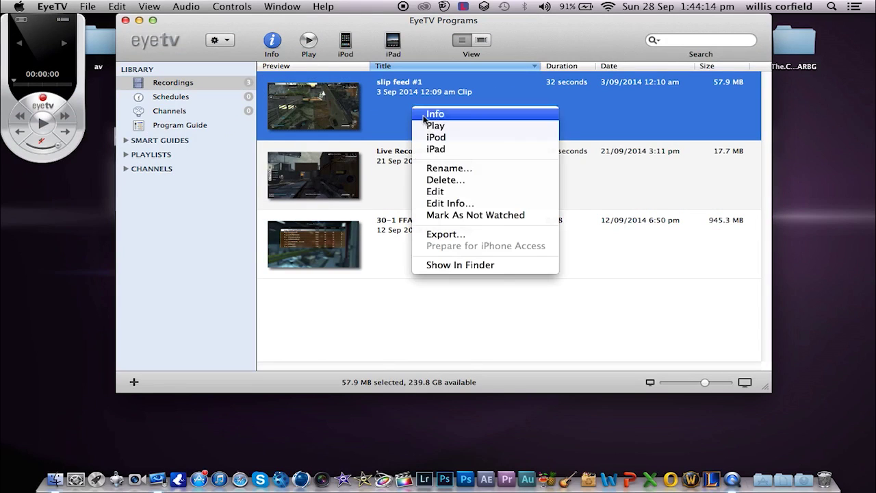
pyautogui.click(460, 234)
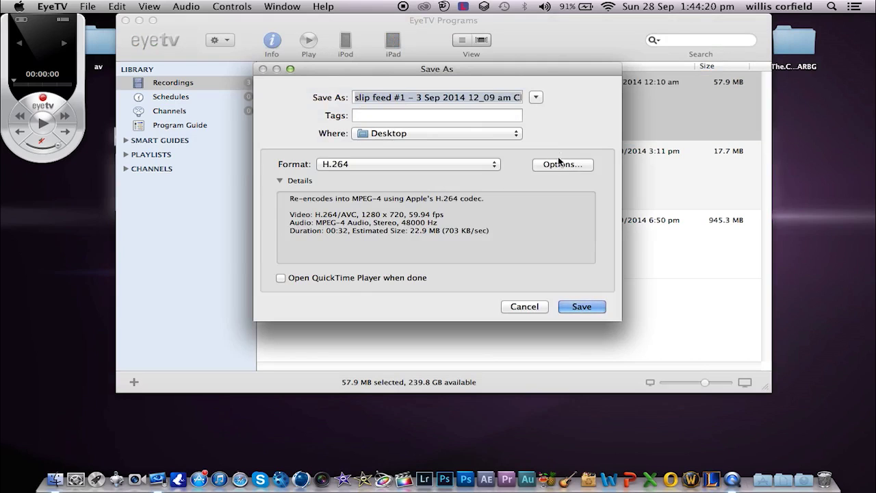
# Export the recording to the Desktop using the native, non-re-encoded H.264 format
pyautogui.click(554, 166)
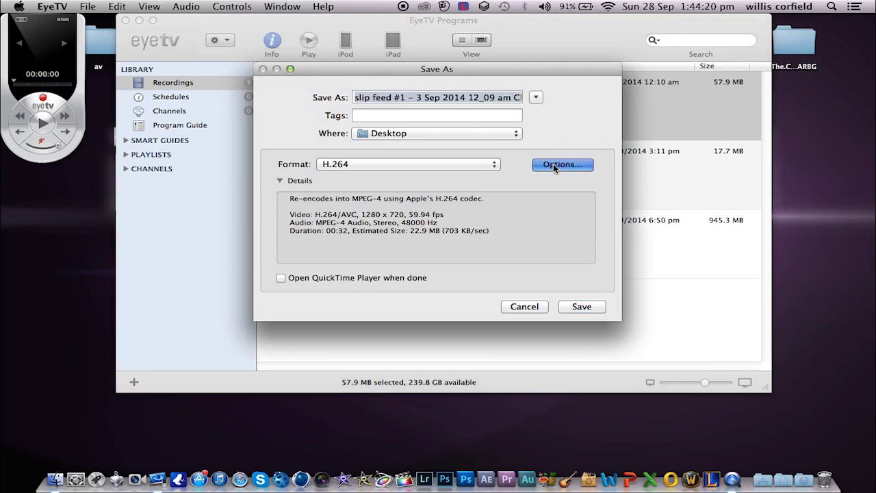
pyautogui.click(547, 364)
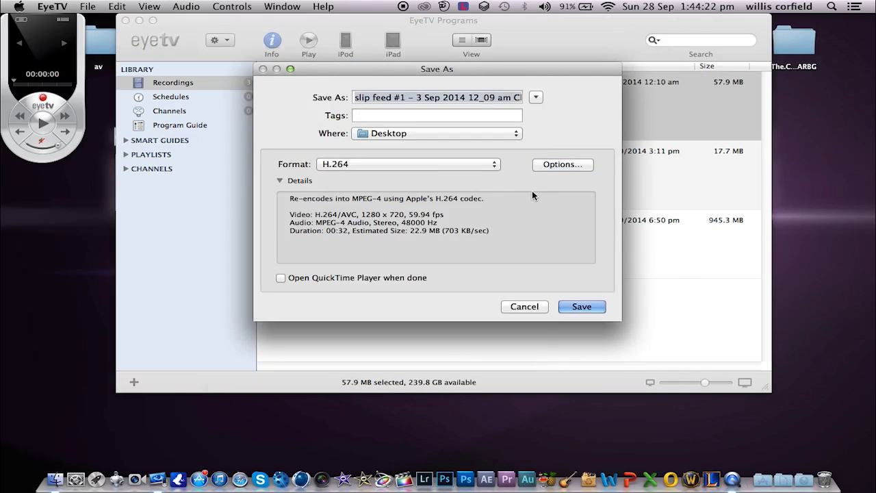
pyautogui.click(490, 165)
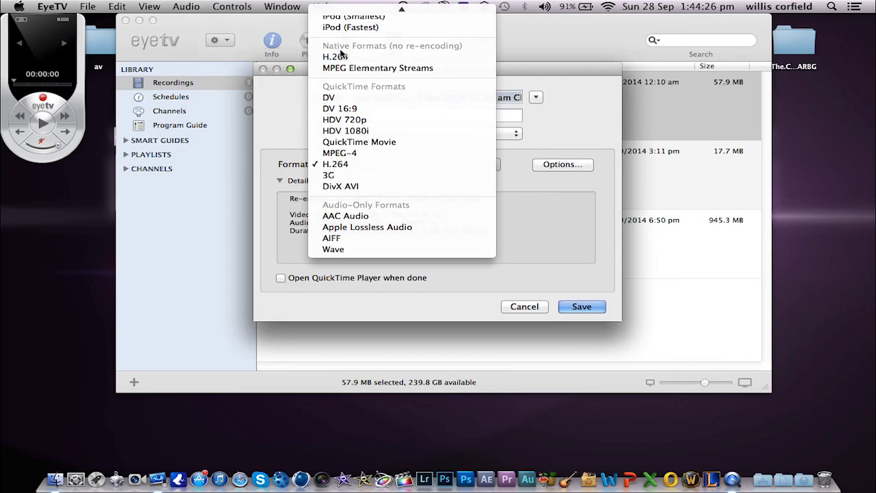
pyautogui.scroll(3, 344, 61)
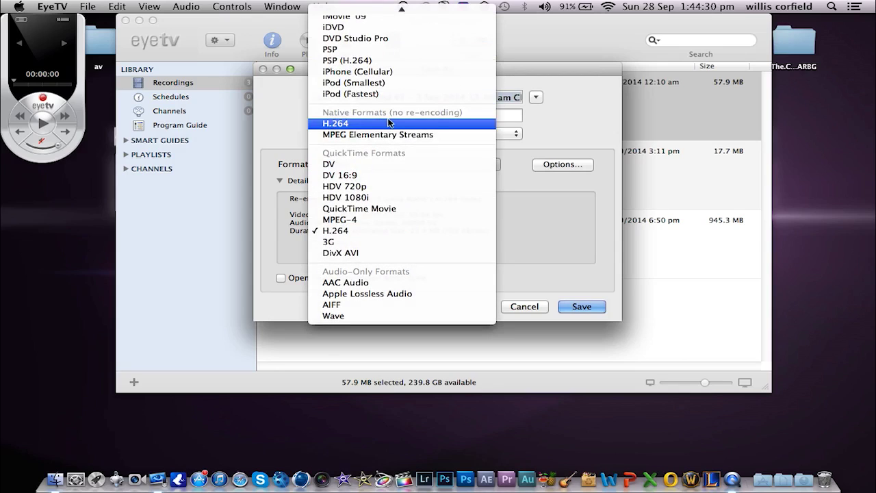
pyautogui.click(355, 128)
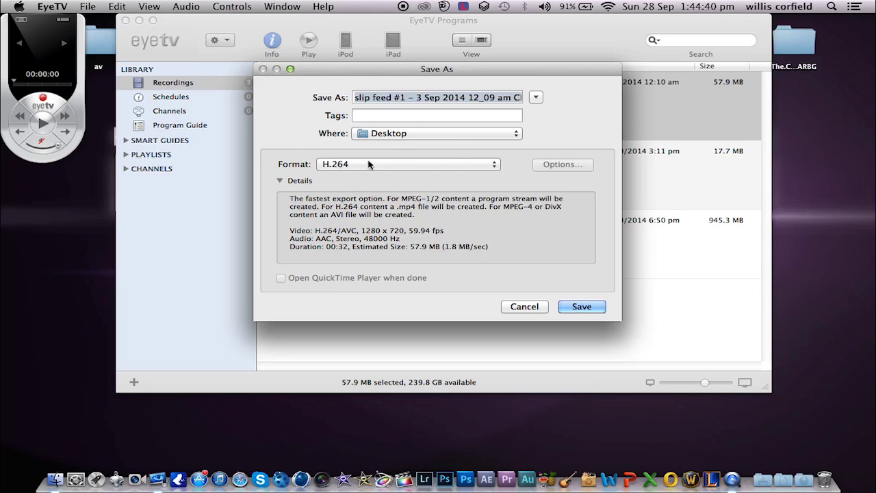
pyautogui.click(582, 305)
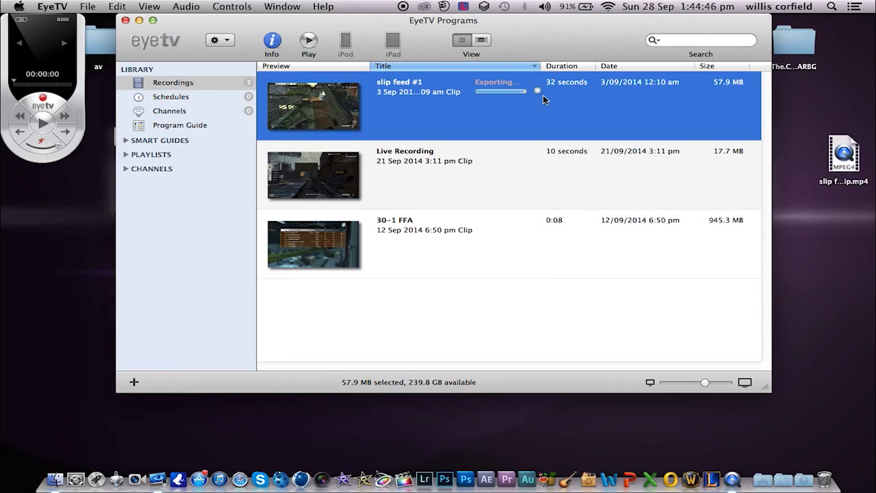
# Close the EyeTV Programs window, quit EyeTV and launch Adobe Premiere Pro CS5.5
pyautogui.click(126, 21)
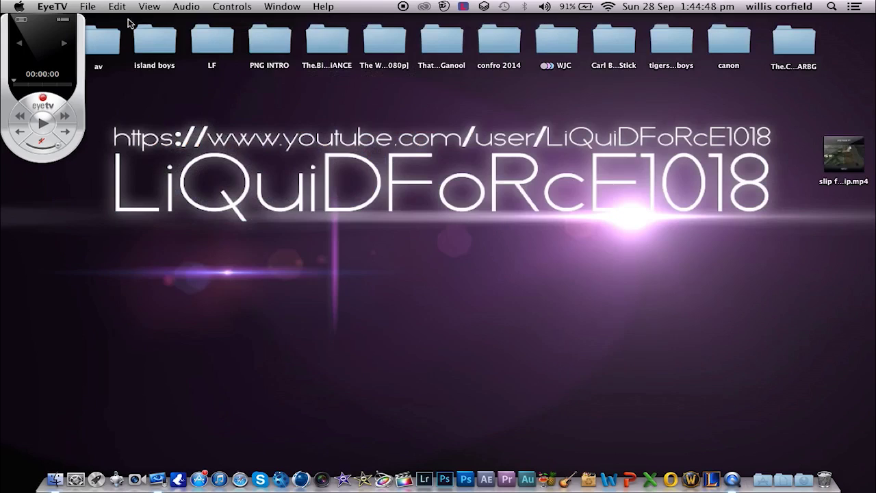
pyautogui.press('super+Tab')
pyautogui.press('super+q')
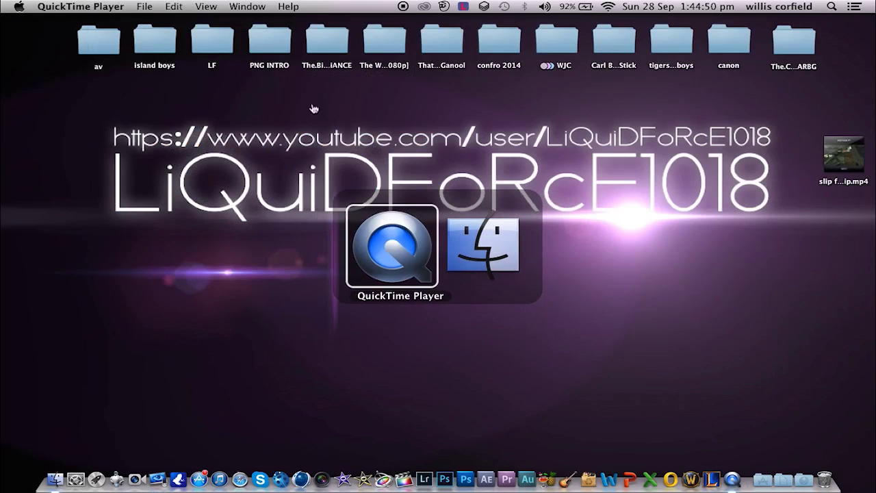
pyautogui.press('super+Tab')
pyautogui.press('super+Tab')
pyautogui.press('super+Tab')
pyautogui.press('super+Tab')
pyautogui.press('super+Tab')
pyautogui.press('super+Tab')
pyautogui.press('super+Tab')
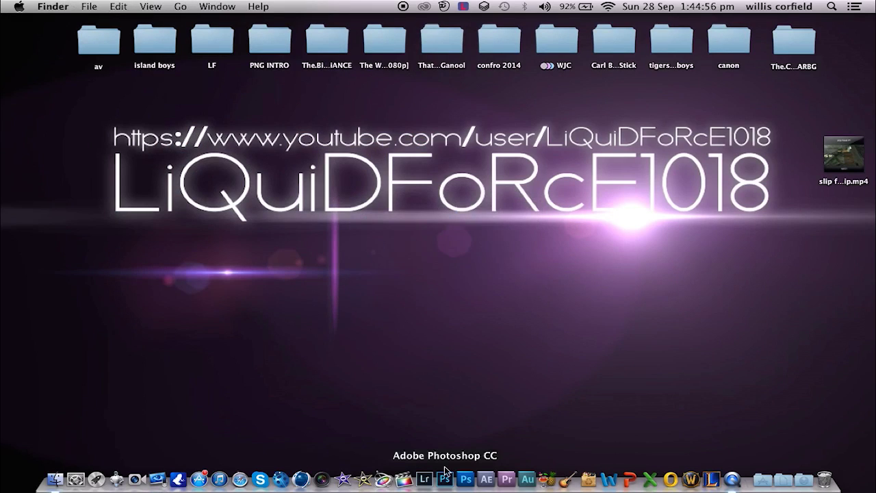
pyautogui.click(507, 479)
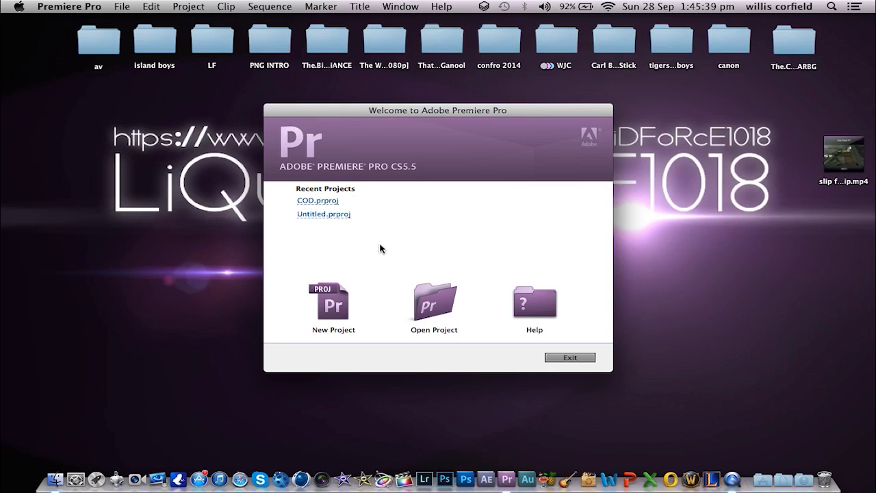
pyautogui.click(333, 311)
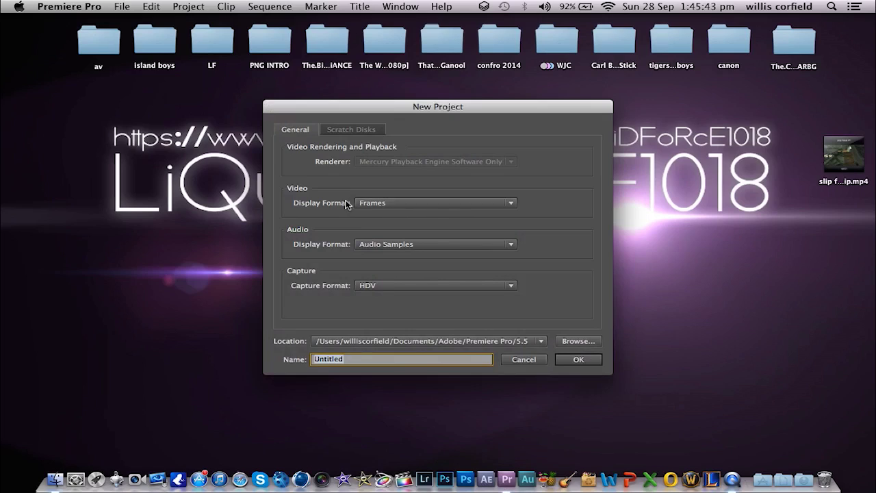
pyautogui.click(390, 247)
pyautogui.click(393, 256)
pyautogui.click(398, 283)
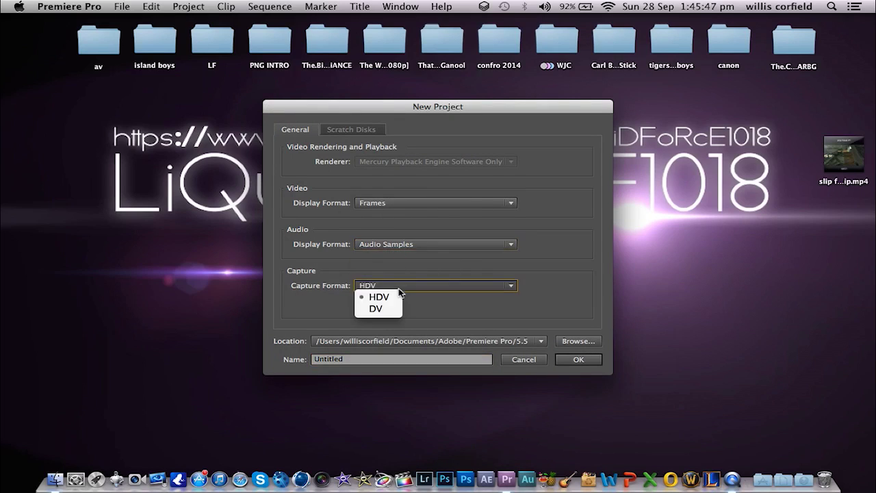
pyautogui.click(387, 298)
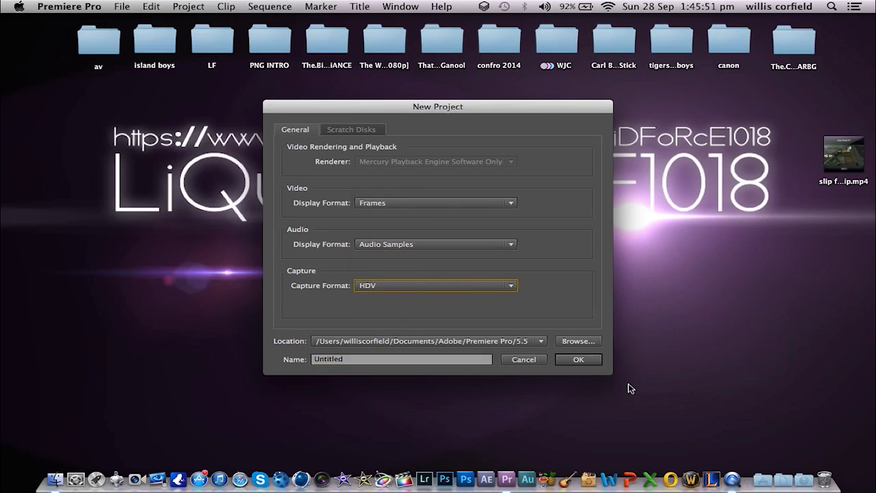
pyautogui.click(528, 361)
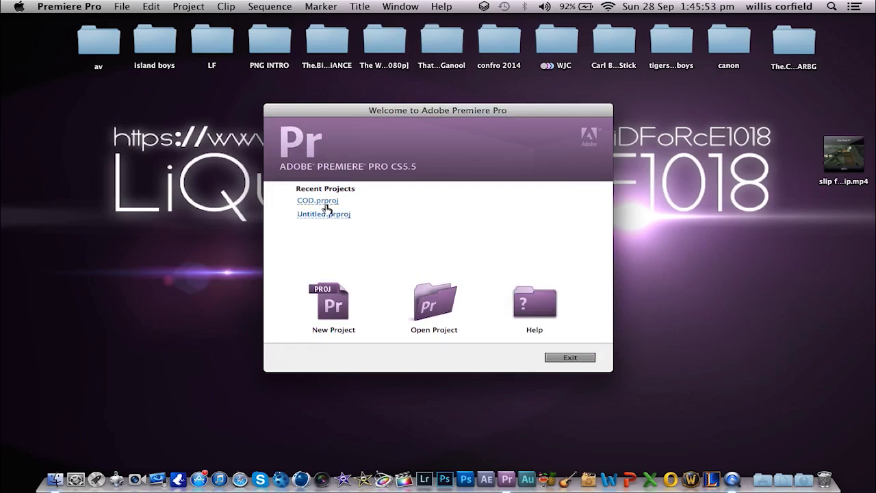
pyautogui.click(342, 306)
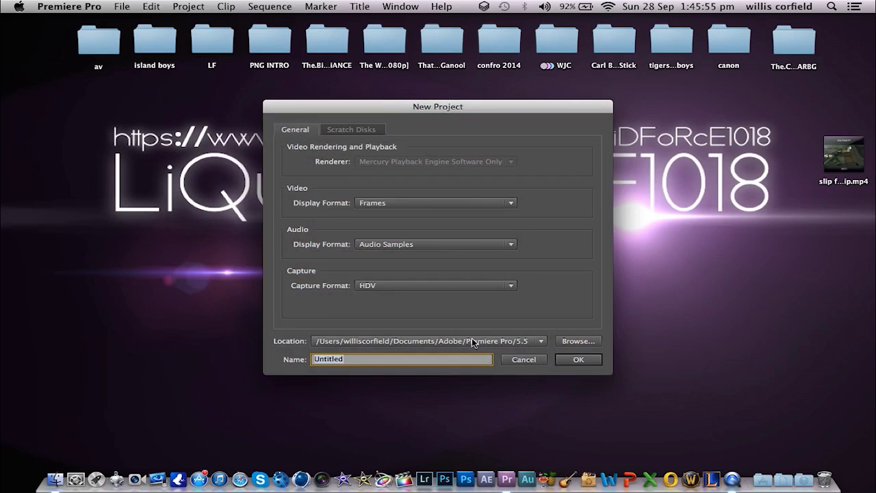
pyautogui.click(531, 361)
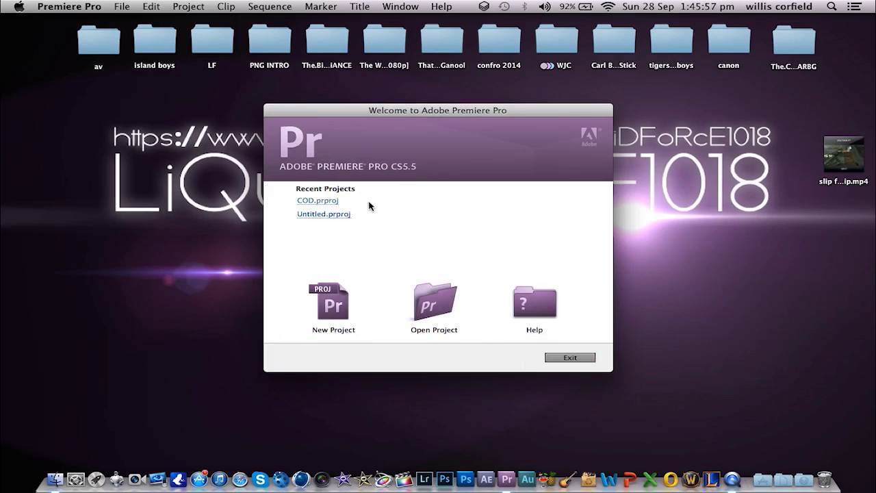
# Open the recent project COD.prproj and nudge its window slightly upward
pyautogui.click(324, 203)
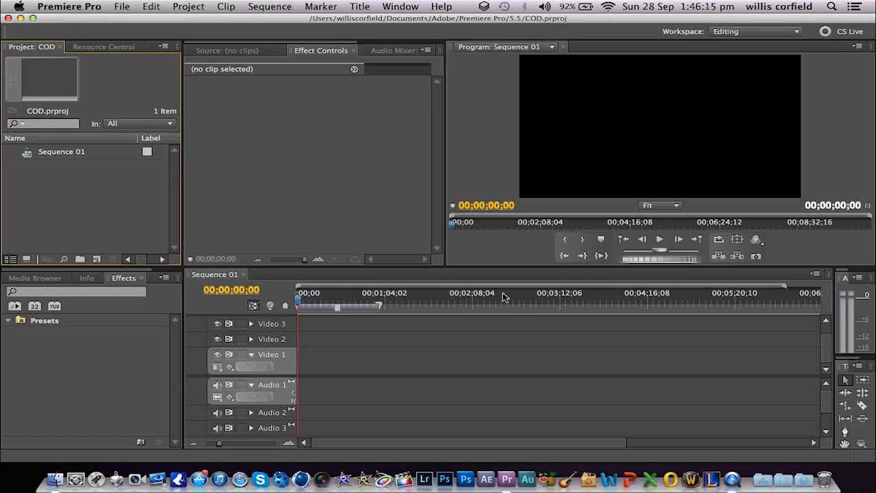
pyautogui.moveTo(475, 21)
pyautogui.mouseDown()
pyautogui.moveTo(431, 21)
pyautogui.moveTo(483, 19)
pyautogui.moveTo(472, 13)
pyautogui.mouseUp()
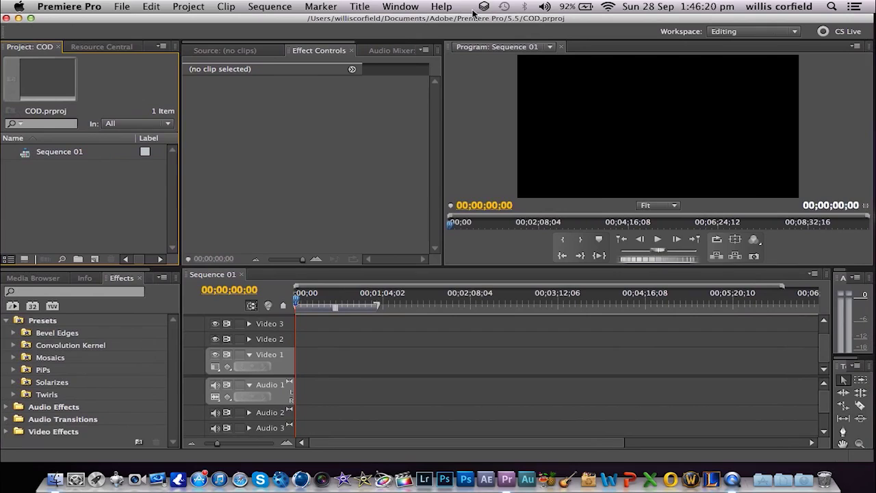
# Import the slip feed #1 clip from the Desktop and place it at the start of Video 1 in Sequence 01
pyautogui.doubleClick(72, 218)
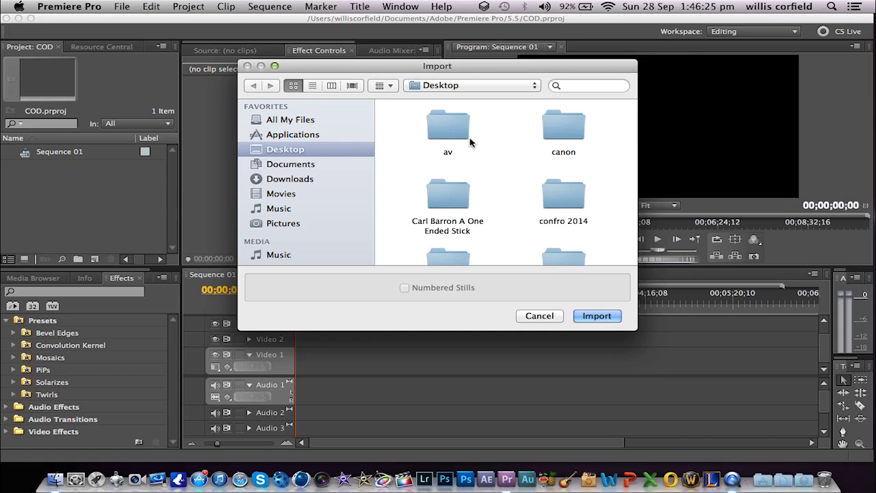
pyautogui.scroll(-5, 470, 142)
pyautogui.scroll(2, 570, 160)
pyautogui.doubleClick(569, 160)
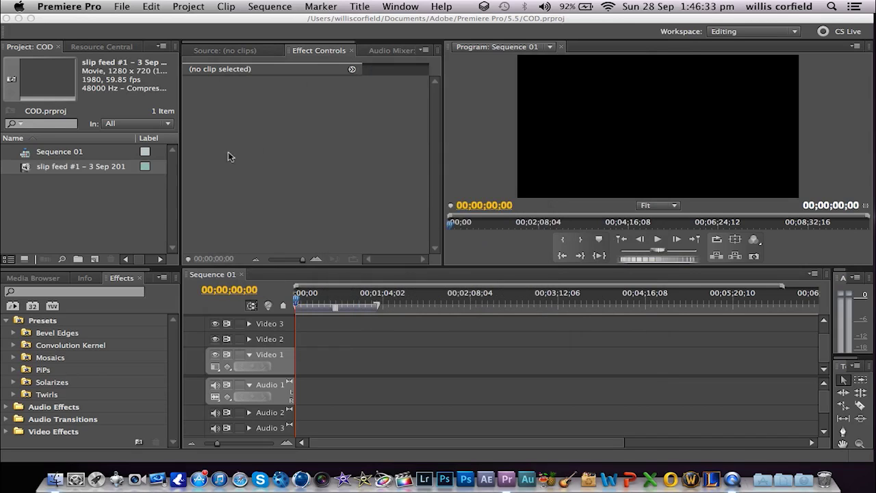
pyautogui.moveTo(84, 187); pyautogui.dragTo(301, 362)
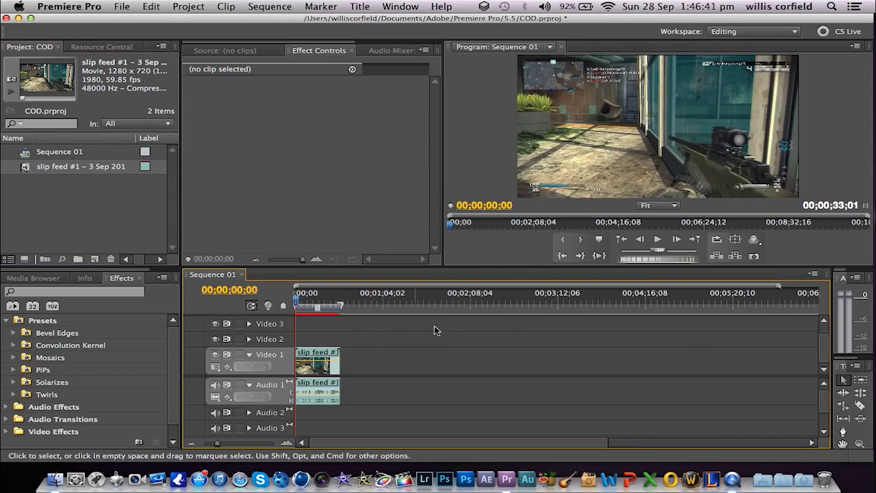
# Open the media export settings for Sequence 01 with Work Area as source range, and enlarge the dialog downward
pyautogui.click(195, 7)
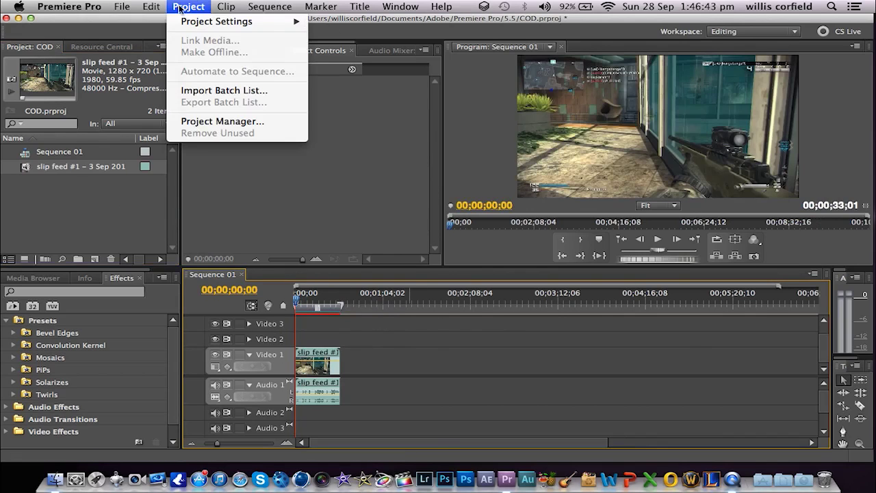
pyautogui.moveTo(124, 7)
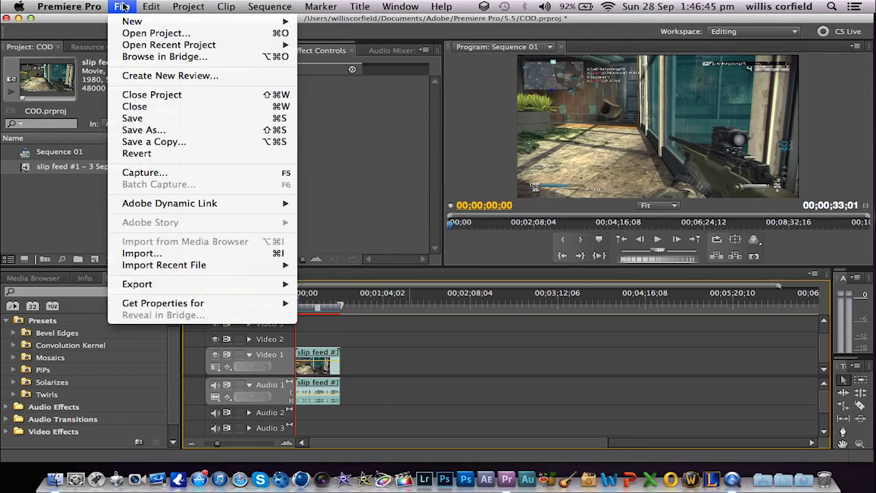
pyautogui.moveTo(158, 286)
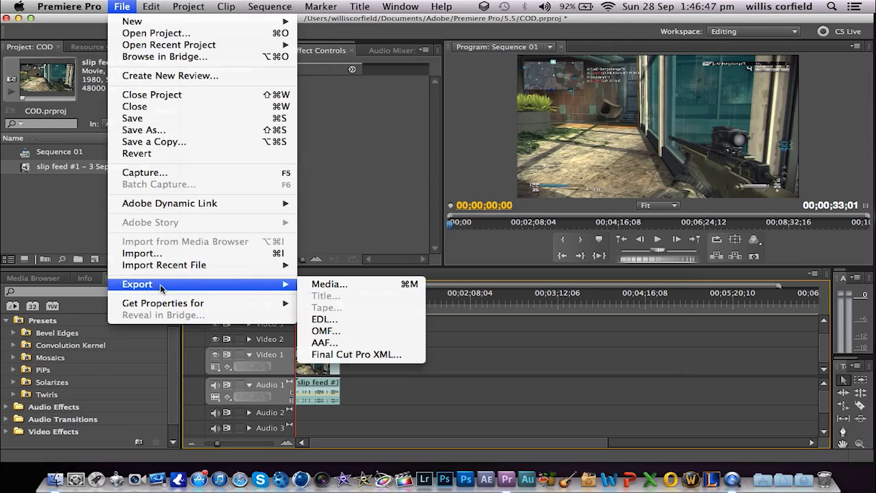
pyautogui.click(337, 285)
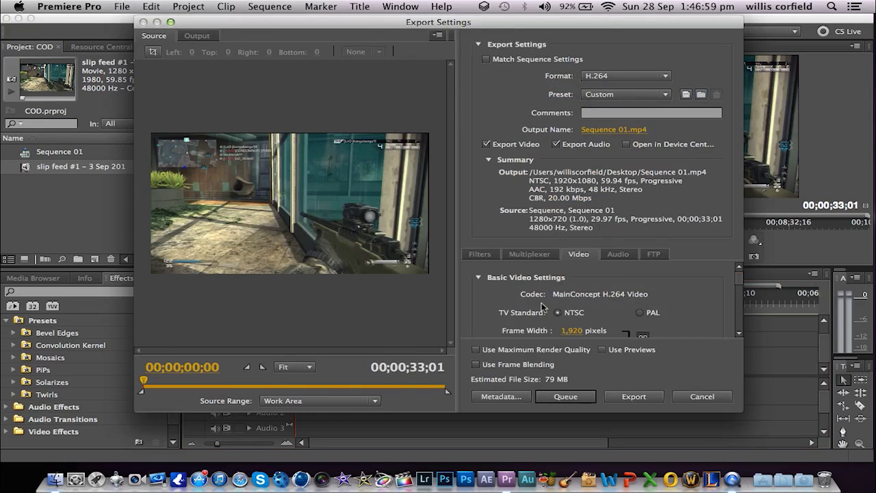
pyautogui.click(376, 401)
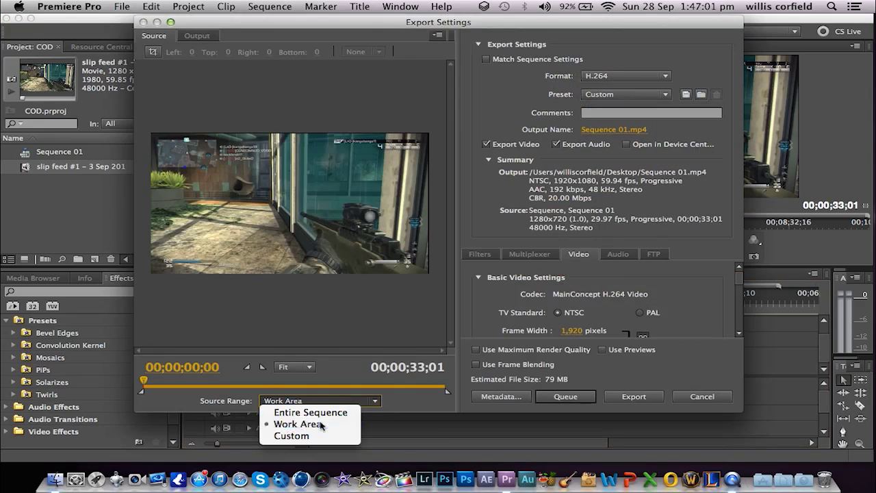
pyautogui.click(321, 425)
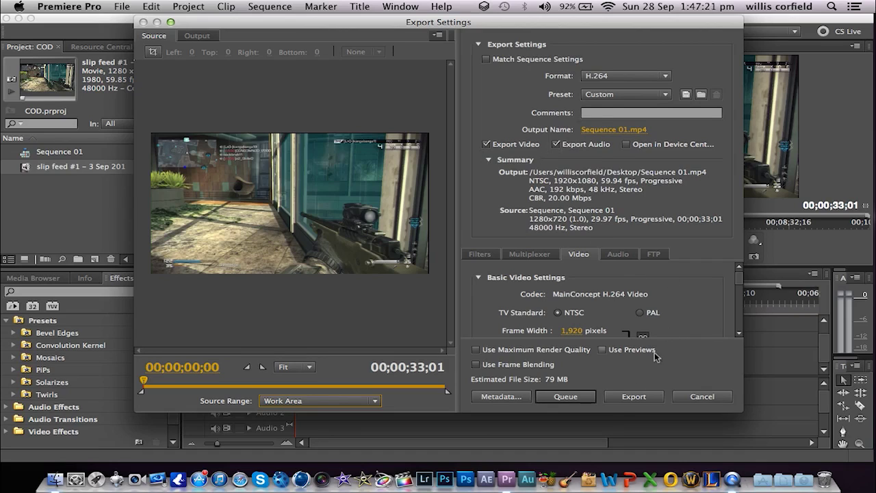
pyautogui.moveTo(570, 413); pyautogui.dragTo(575, 480)
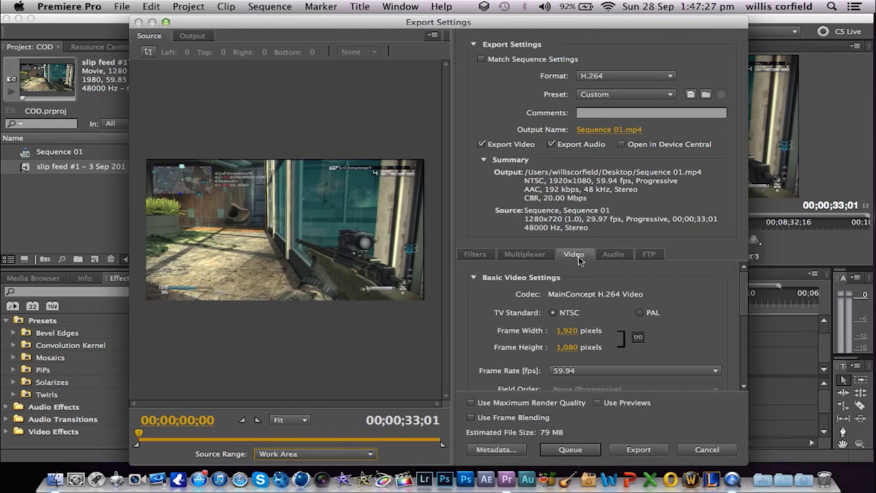
# Set the export frame width to 1,280 pixels, keeping height linked for a 1280x720 output
pyautogui.click(568, 332)
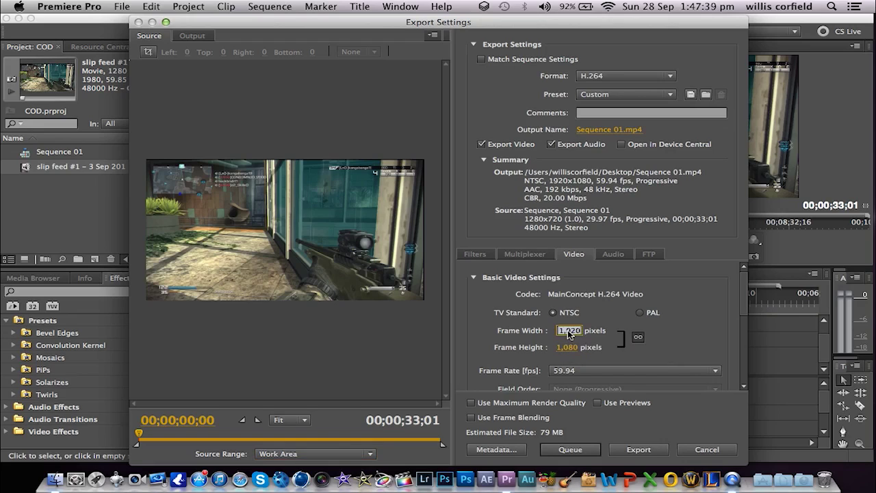
pyautogui.write('1,')
pyautogui.write('280')
pyautogui.press('Return')
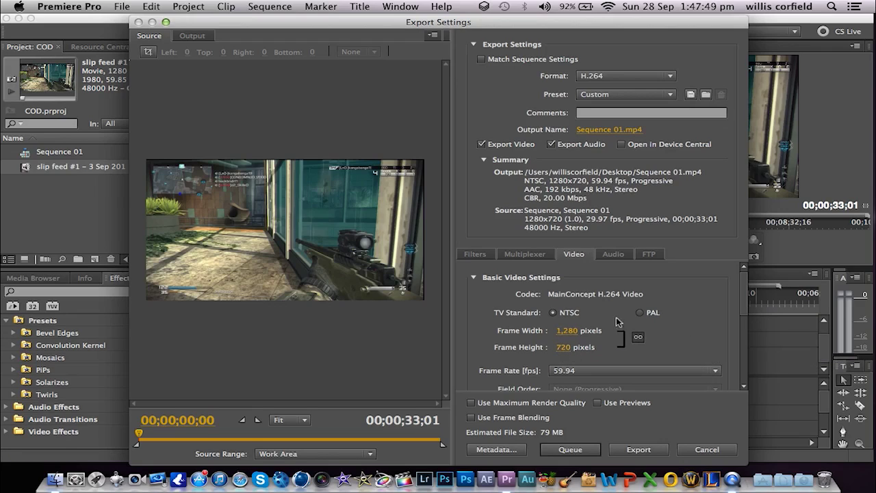
pyautogui.moveTo(742, 293); pyautogui.dragTo(745, 314)
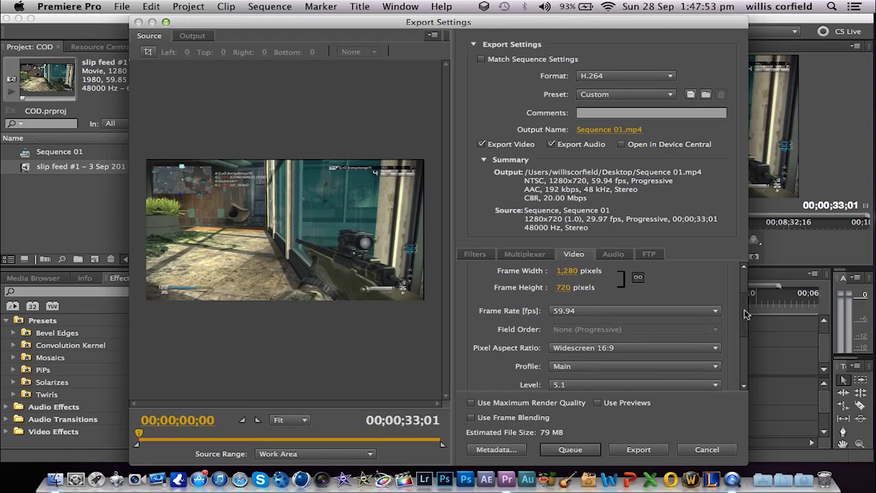
# Set the export frame rate to 29.97 fps and keep Main as the H.264 profile
pyautogui.click(566, 313)
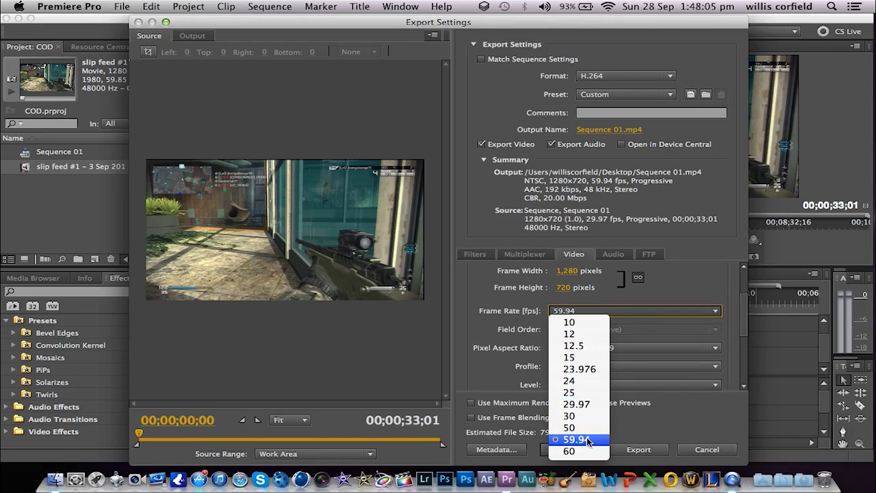
pyautogui.click(586, 404)
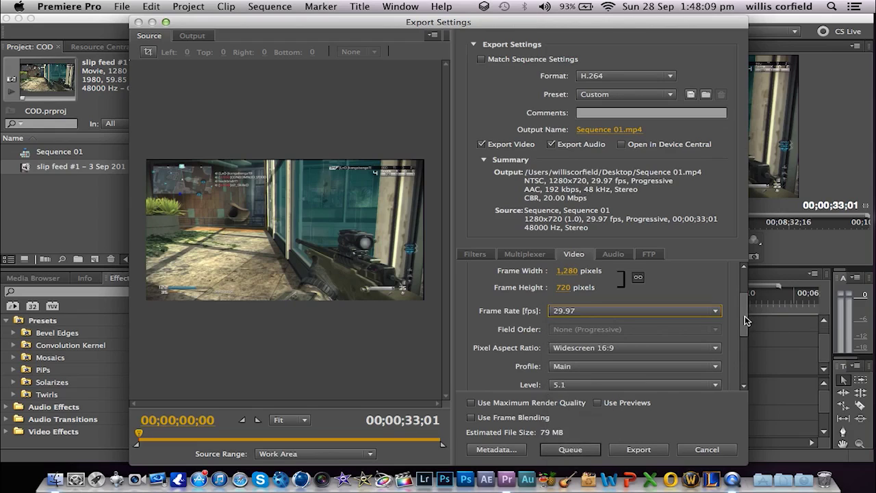
pyautogui.scroll(-3, 746, 320)
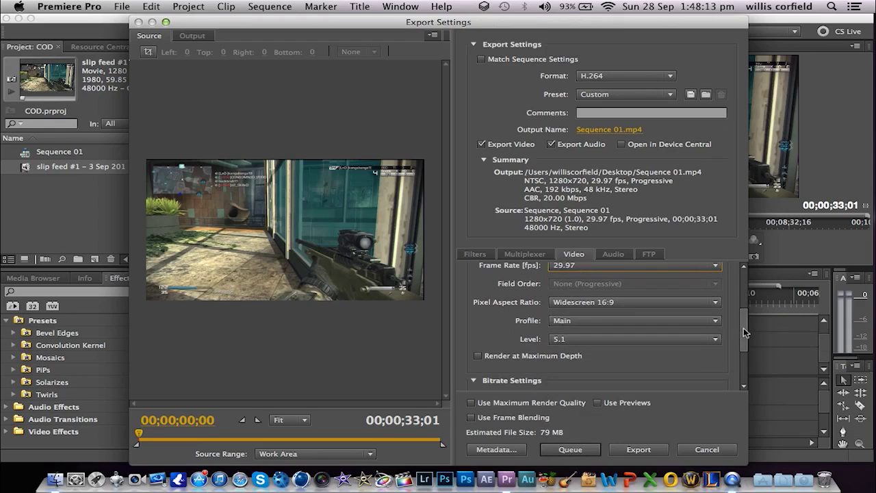
pyautogui.click(576, 322)
pyautogui.click(583, 345)
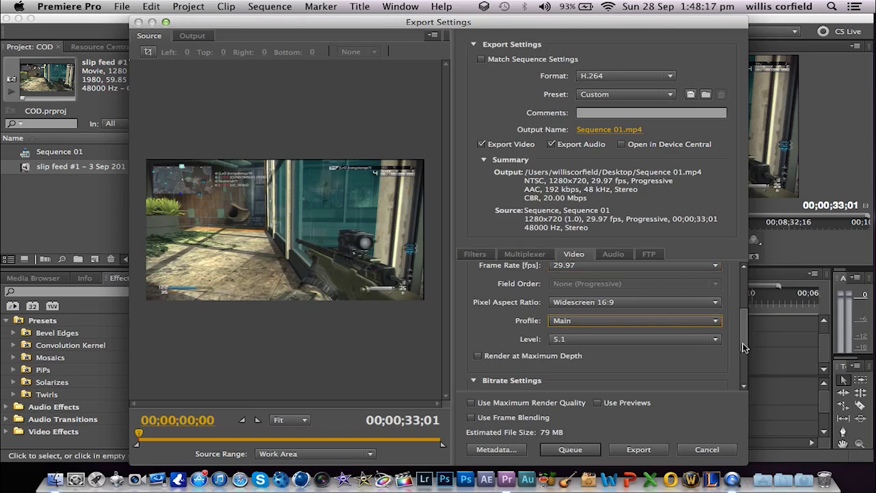
# Choose 5.1 as the H.264 level for the export
pyautogui.scroll(-2, 744, 349)
pyautogui.click(640, 315)
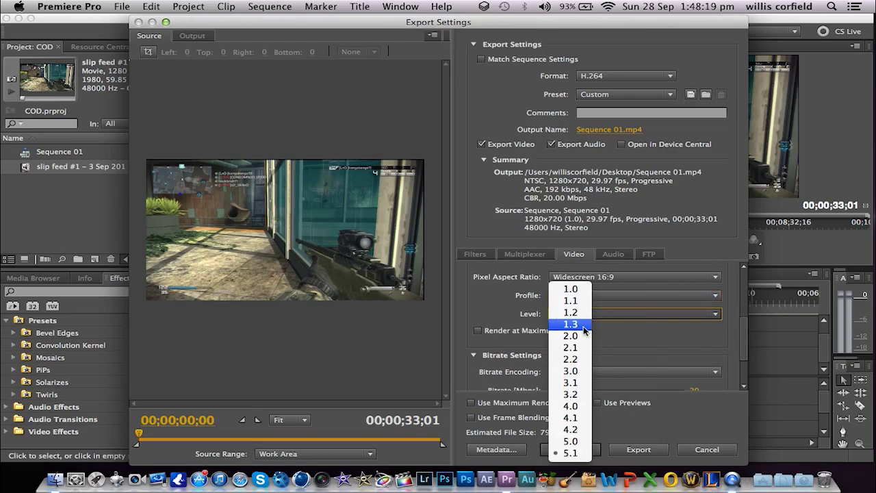
pyautogui.click(571, 453)
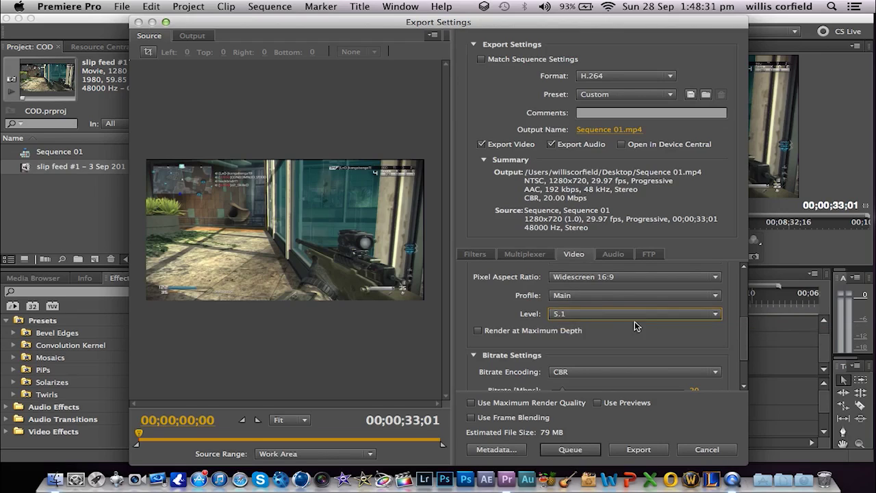
# Reselect CBR as the bitrate encoding and toggle Render at Maximum Depth on and back off
pyautogui.scroll(-3, 745, 329)
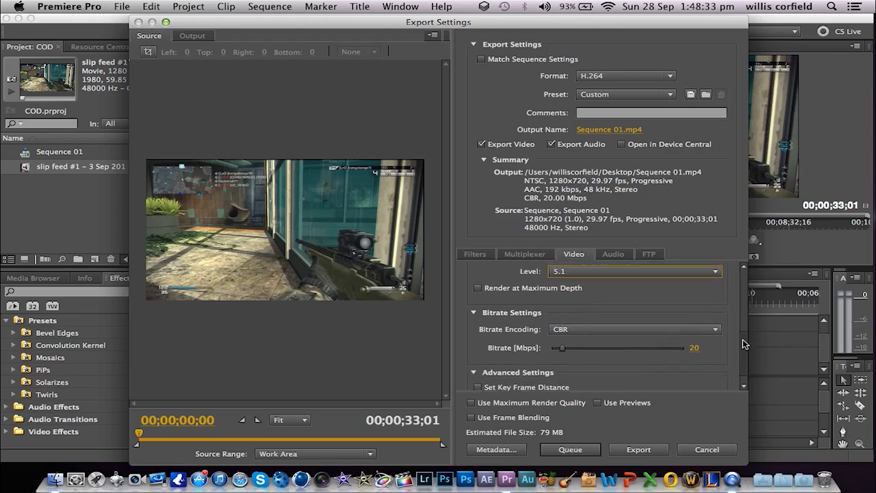
pyautogui.click(561, 320)
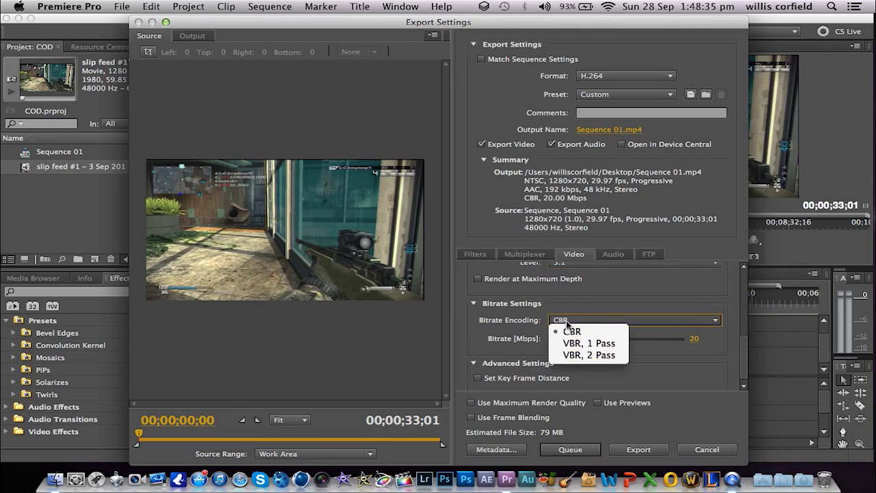
pyautogui.click(570, 331)
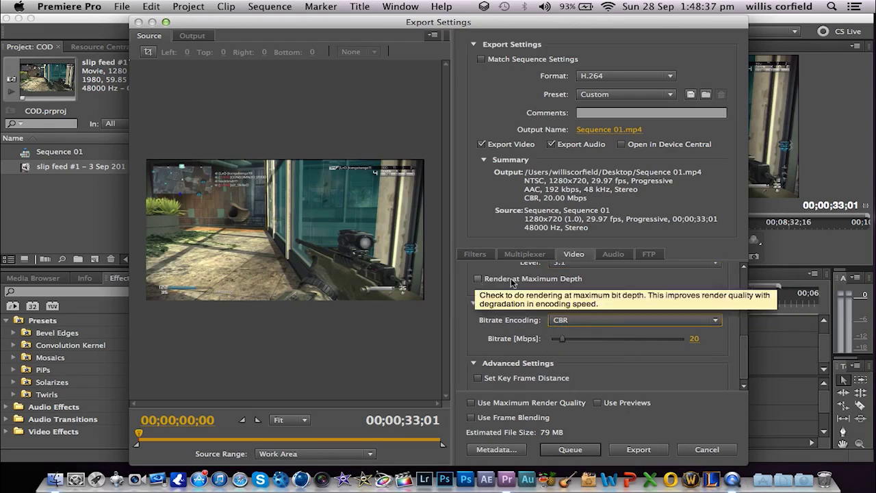
pyautogui.scroll(2, 746, 361)
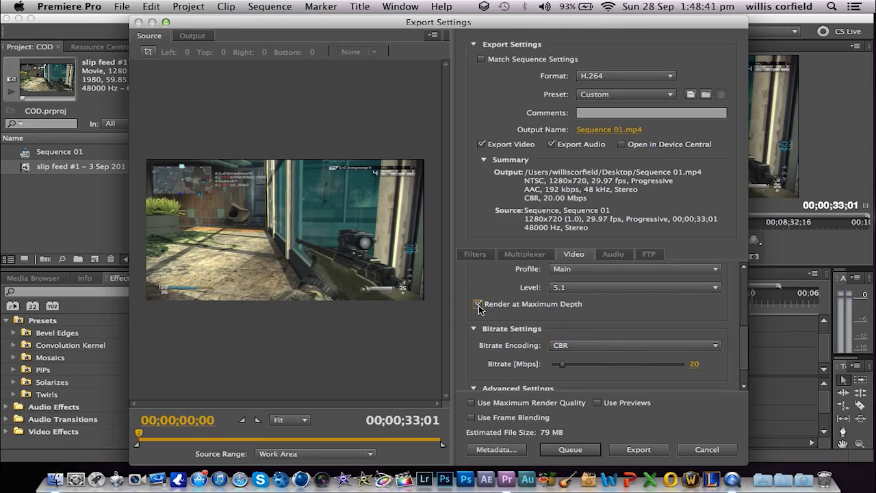
pyautogui.scroll(-2, 748, 340)
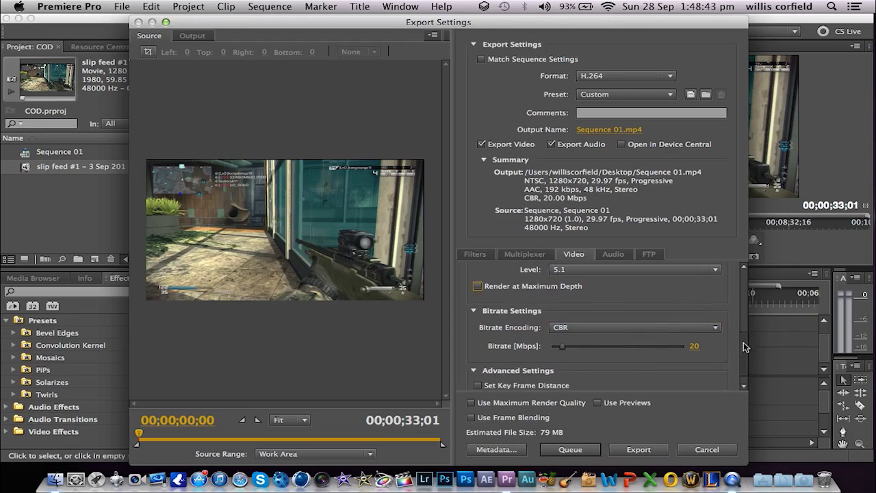
# Switch the bitrate encoding to VBR, 1 Pass and bring the target and maximum bitrate values into view
pyautogui.click(586, 315)
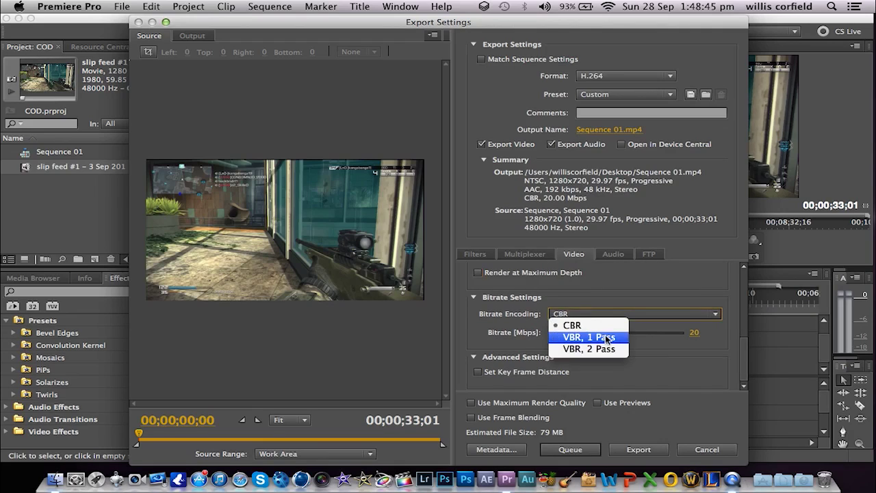
pyautogui.click(592, 309)
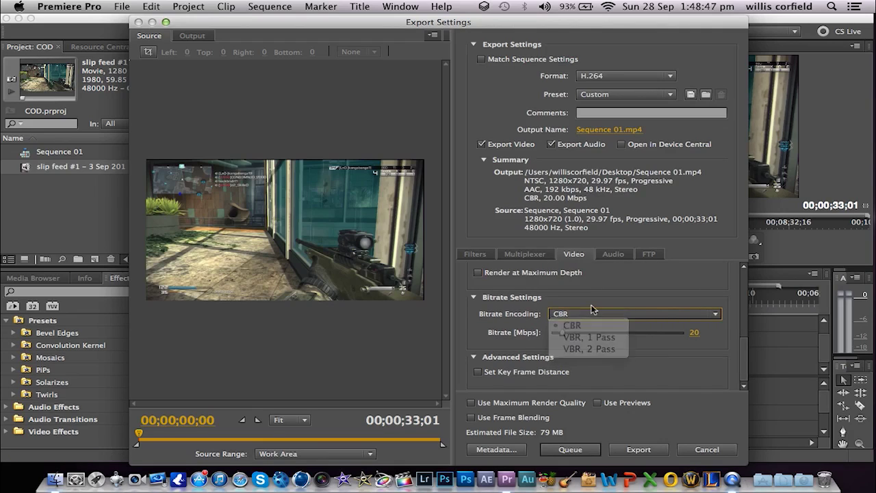
pyautogui.click(576, 314)
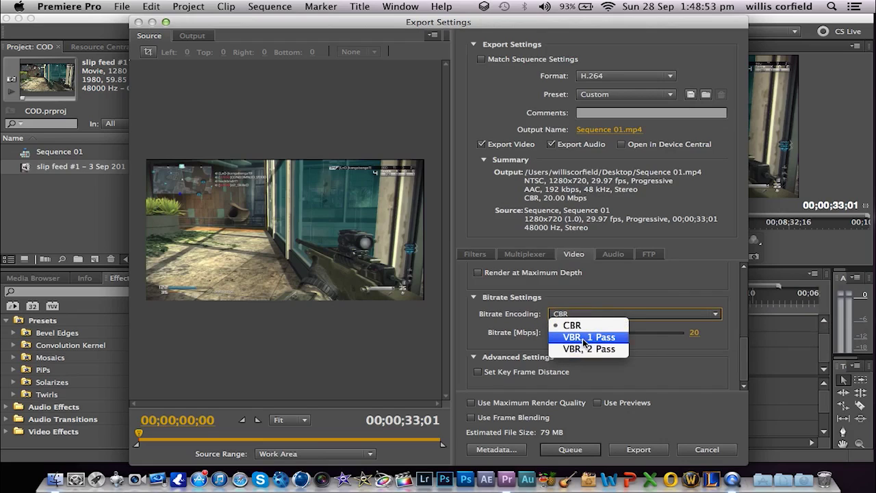
pyautogui.click(584, 338)
pyautogui.moveTo(744, 343); pyautogui.dragTo(748, 360)
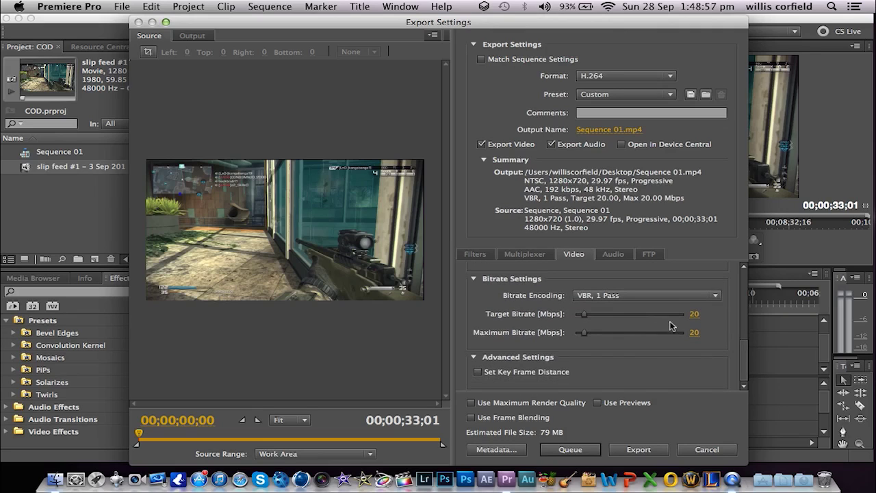
# Set the target bitrate of the VBR encoding to 15 Mbps
pyautogui.click(695, 314)
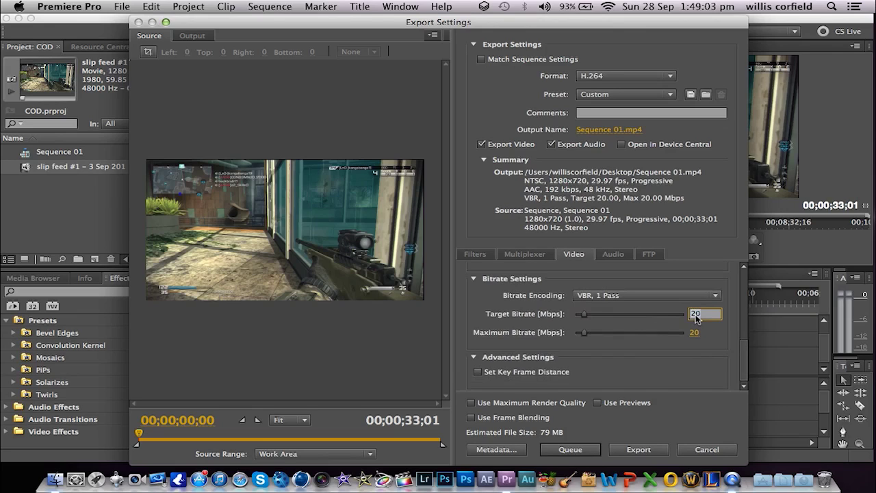
pyautogui.write('1')
pyautogui.click(706, 361)
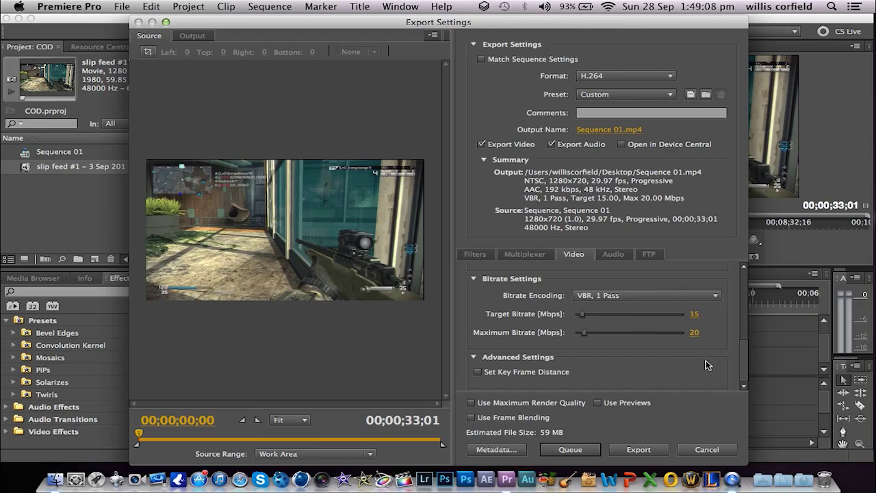
# Try a target bitrate of 13.5 Mbps and return it to 15 Mbps
pyautogui.click(694, 316)
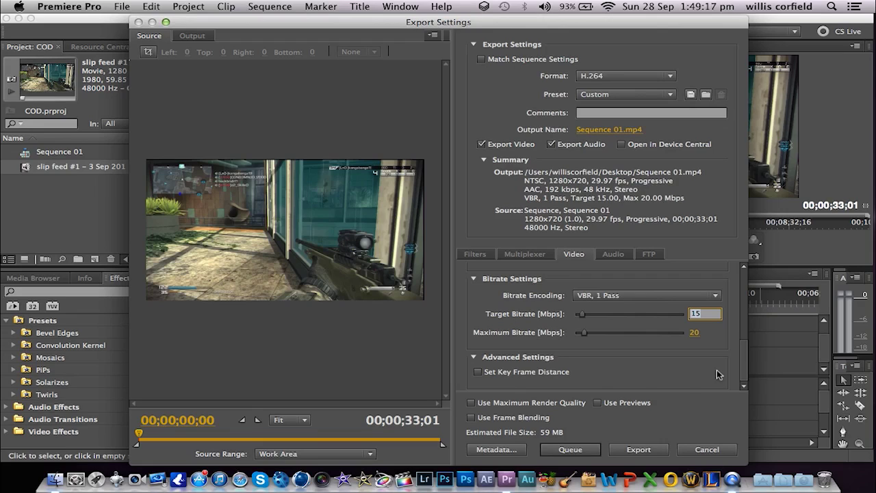
pyautogui.write('1')
pyautogui.press('Return')
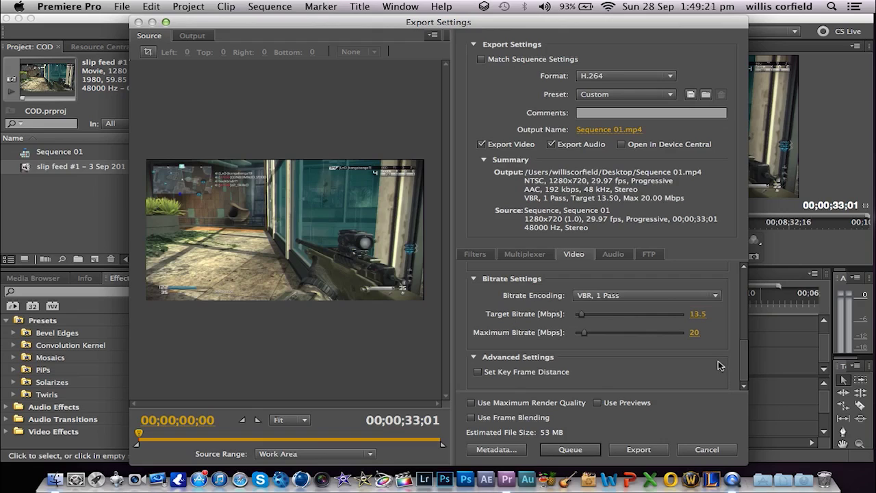
pyautogui.click(701, 316)
pyautogui.write('1')
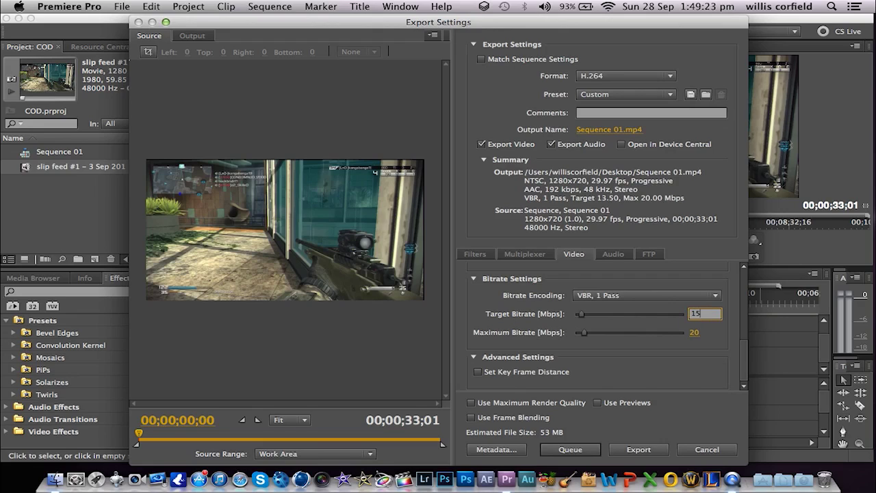
pyautogui.press('Return')
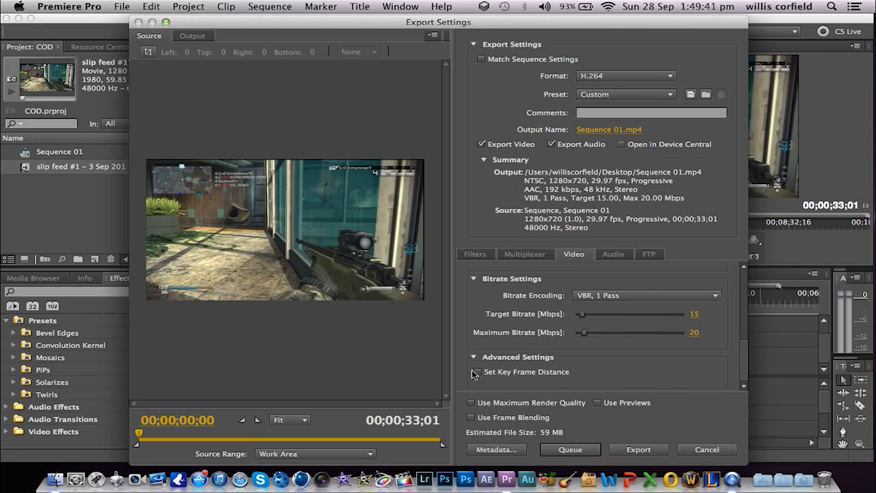
# Enable Use Maximum Render Quality and review the audio export settings from format down to bitrate and precedence
pyautogui.click(472, 403)
pyautogui.click(613, 254)
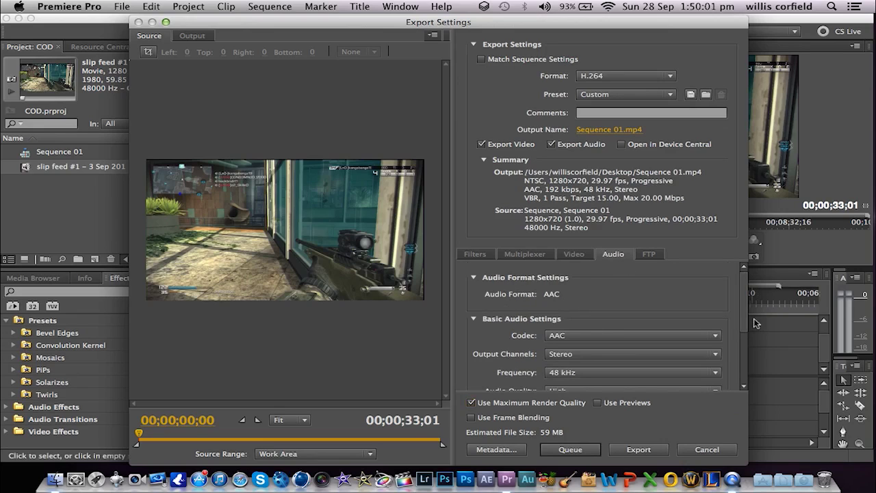
pyautogui.moveTo(746, 301); pyautogui.dragTo(748, 359)
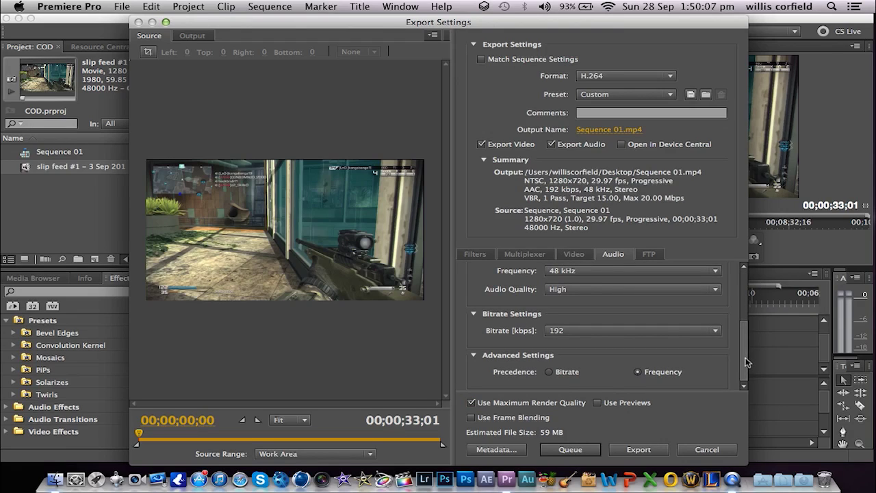
pyautogui.moveTo(746, 357); pyautogui.dragTo(744, 318)
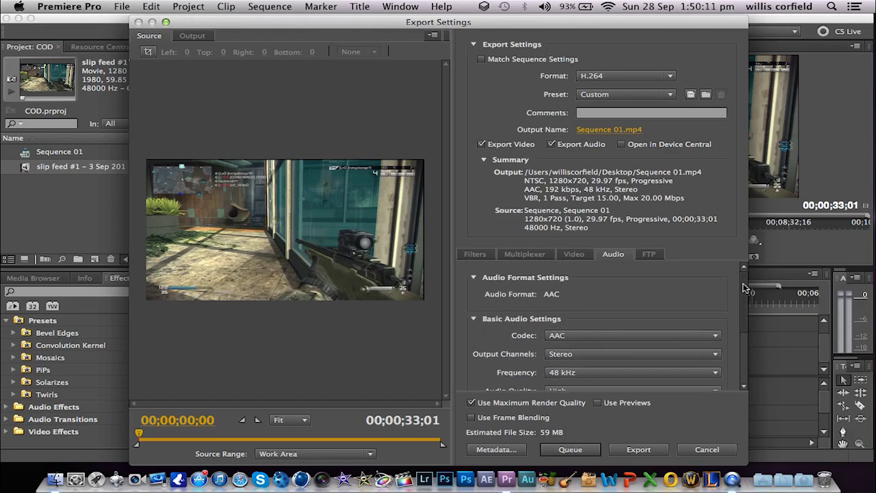
# Return to the video export settings and start exporting Sequence 01
pyautogui.click(574, 254)
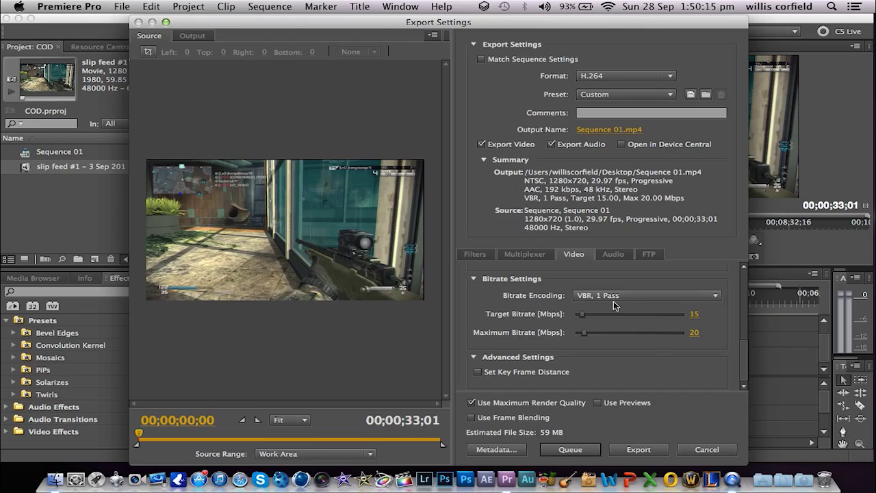
pyautogui.click(636, 450)
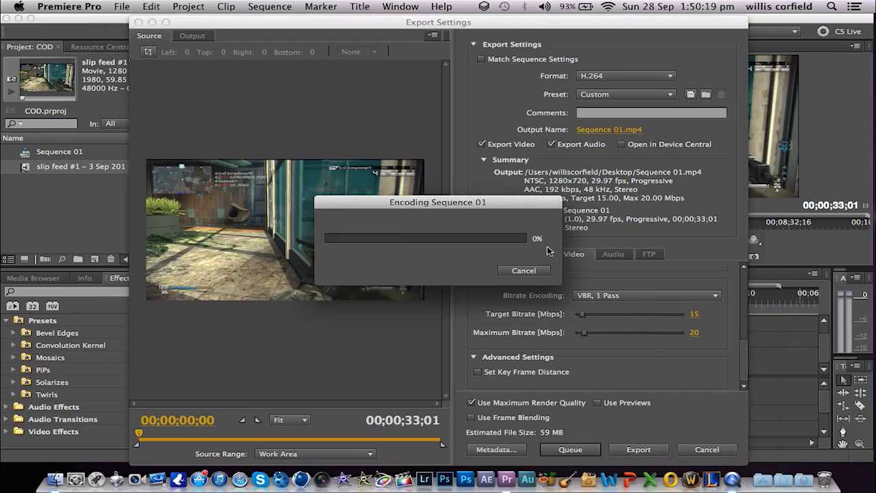